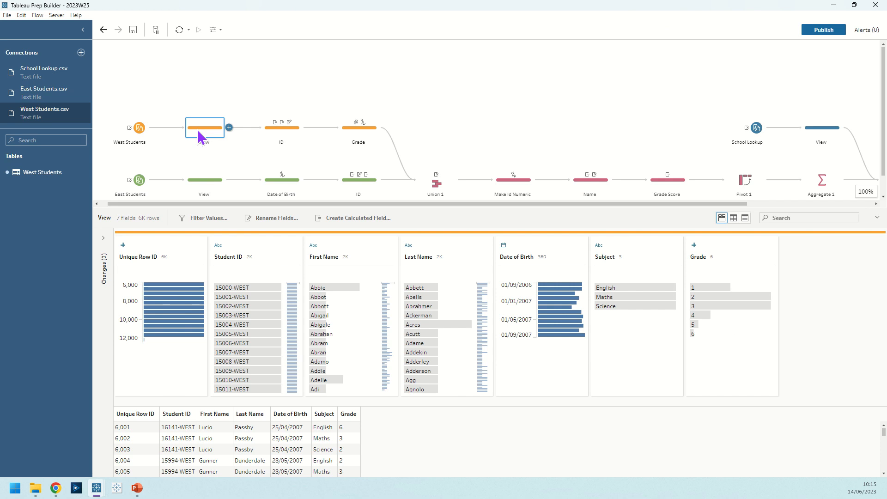
- Examine the East Students View and Date of Birth steps, including the data type options for the Date of Birth field
{"action": "left_click", "coordinate": [197, 181]}
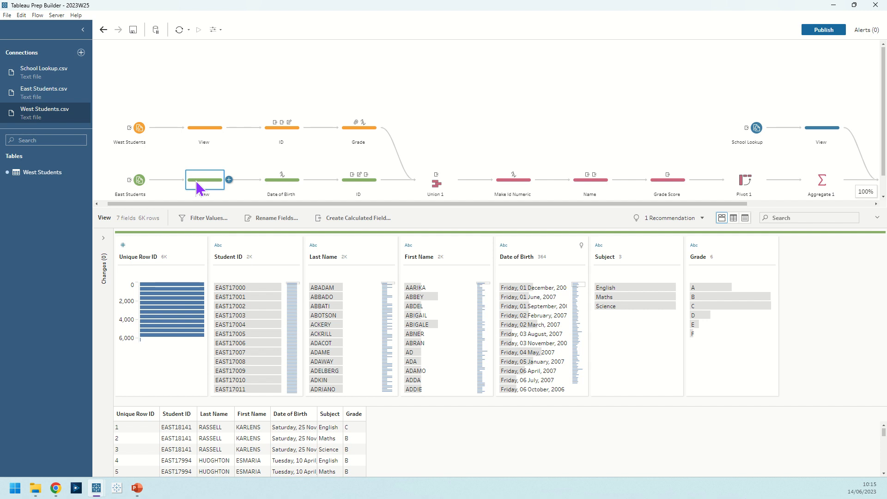
{"action": "left_click", "coordinate": [276, 189]}
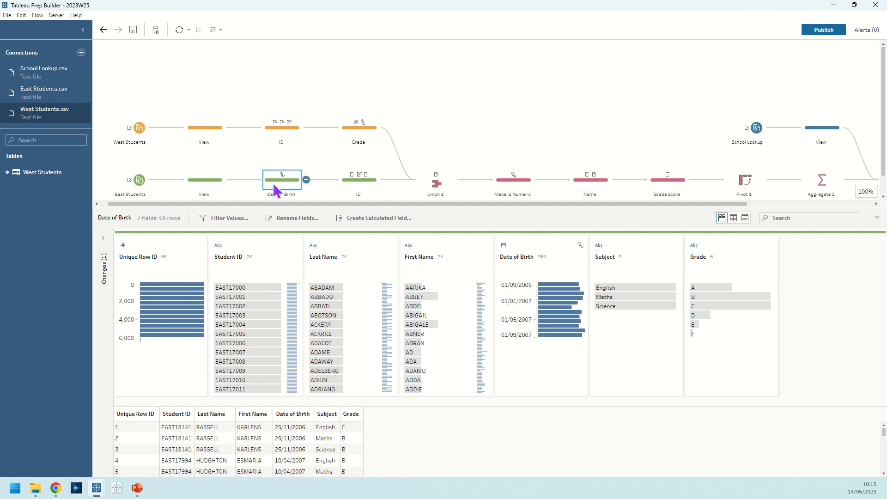
{"action": "left_click", "coordinate": [217, 190]}
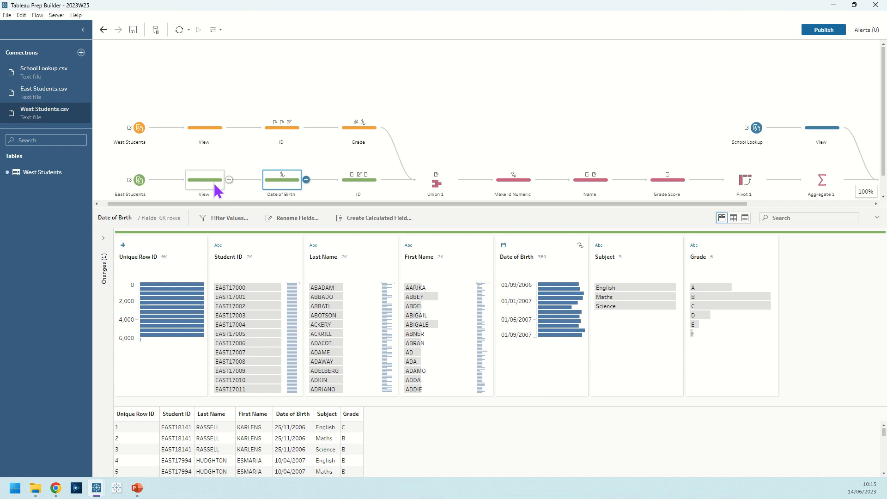
{"action": "left_click", "coordinate": [505, 247]}
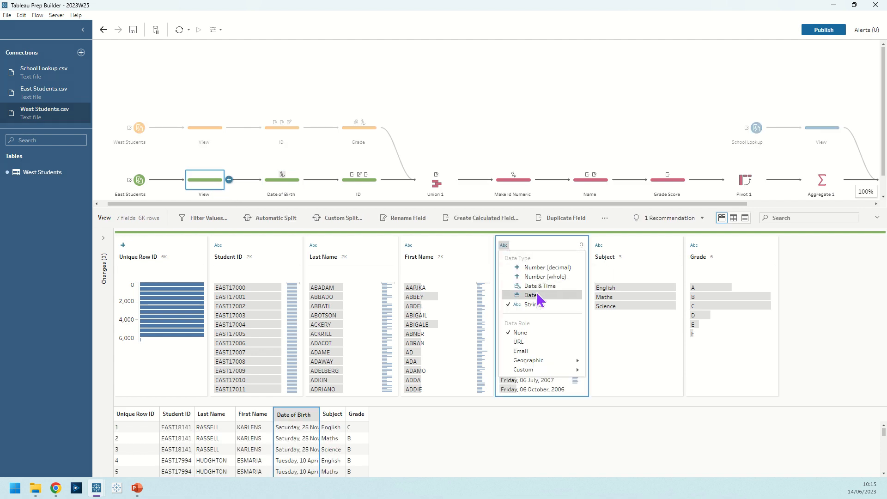
{"action": "left_click", "coordinate": [524, 245]}
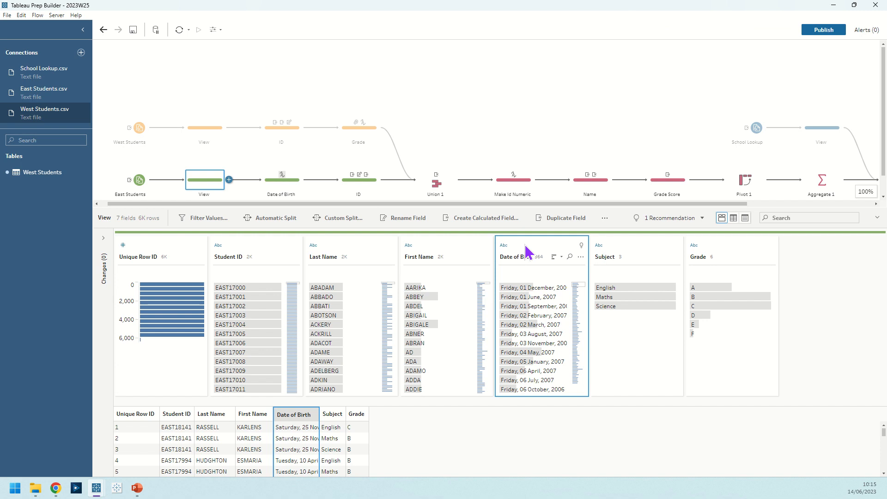
{"action": "left_click", "coordinate": [283, 181]}
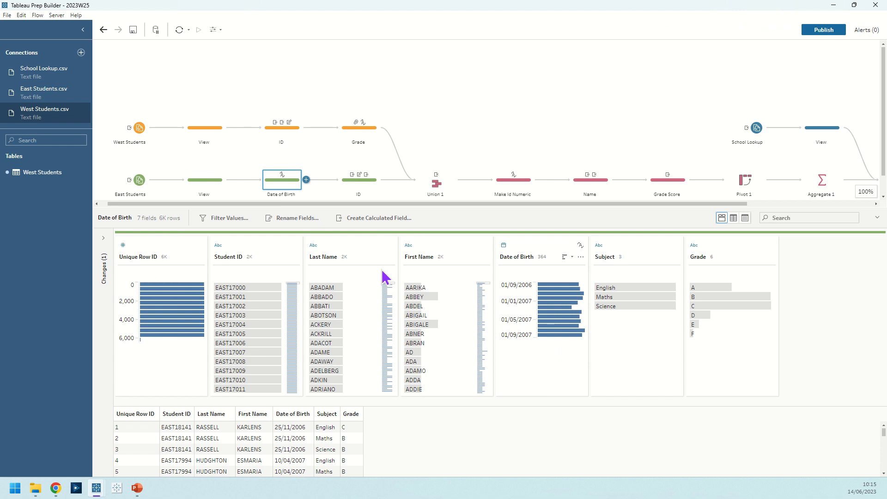
- Review the cleaning options for the Student ID field in the Date of Birth step and inspect the East Students ID step
{"action": "left_click", "coordinate": [245, 254]}
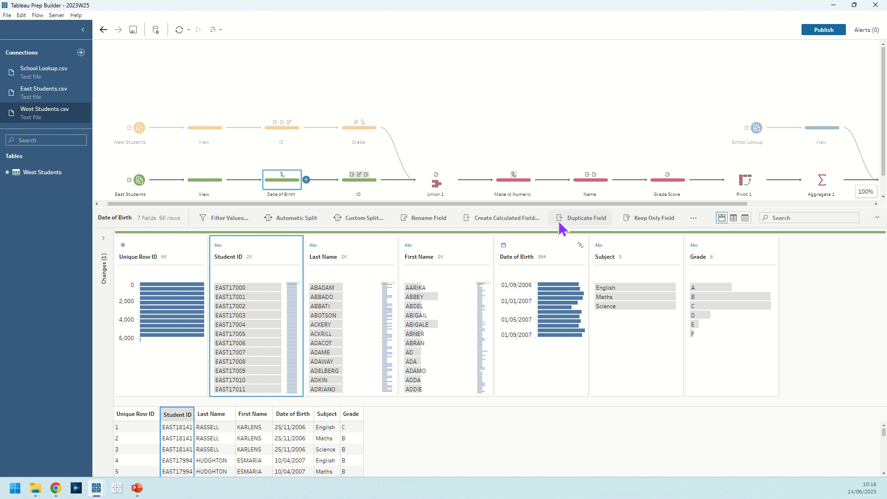
{"action": "left_click", "coordinate": [295, 256]}
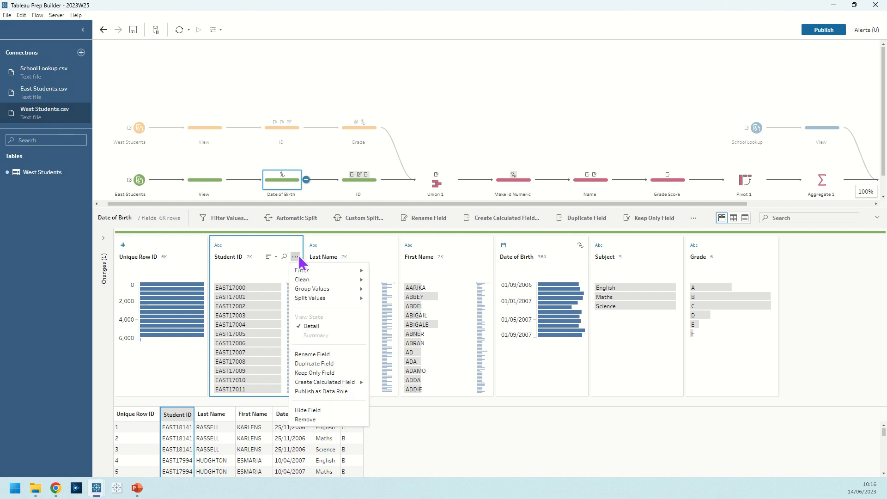
{"action": "mouse_move", "coordinate": [306, 282]}
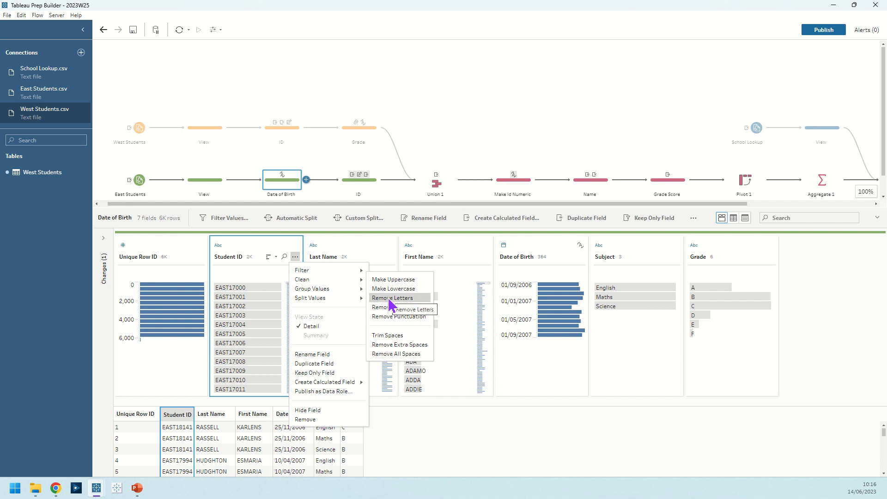
{"action": "left_click", "coordinate": [267, 282]}
{"action": "left_click", "coordinate": [357, 188]}
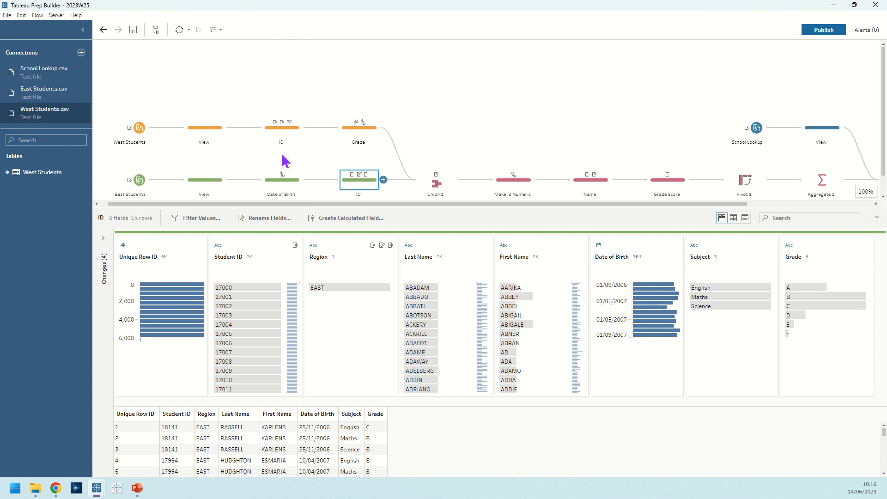
- In the West Students View step, set up a custom split of Student ID on separator "-" for All fields, and cancel it
{"action": "left_click", "coordinate": [279, 135]}
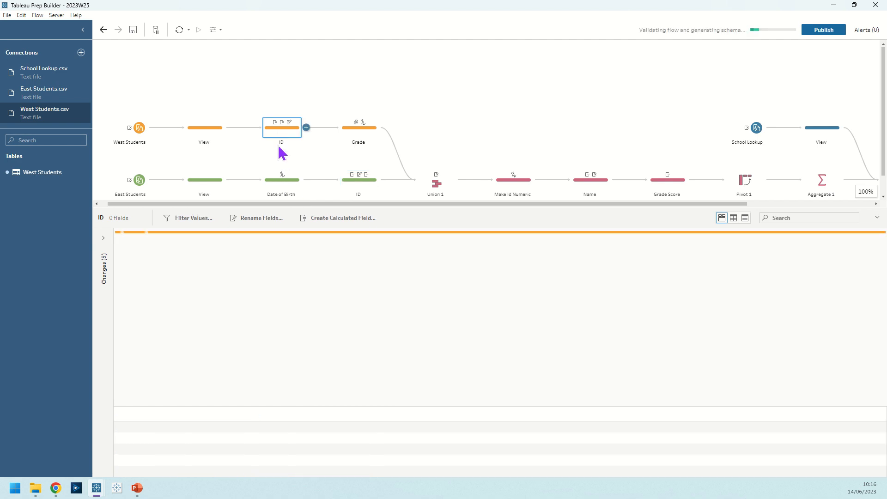
{"action": "left_click", "coordinate": [223, 124]}
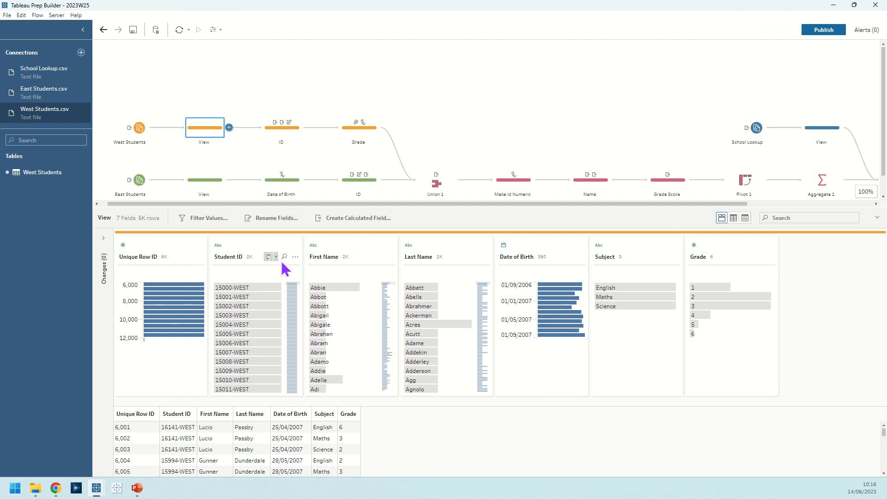
{"action": "left_click", "coordinate": [295, 257]}
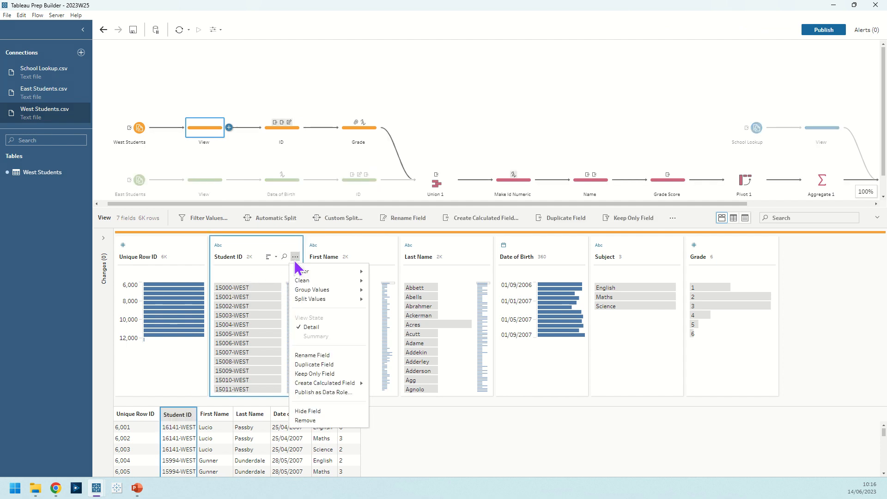
{"action": "mouse_move", "coordinate": [312, 301]}
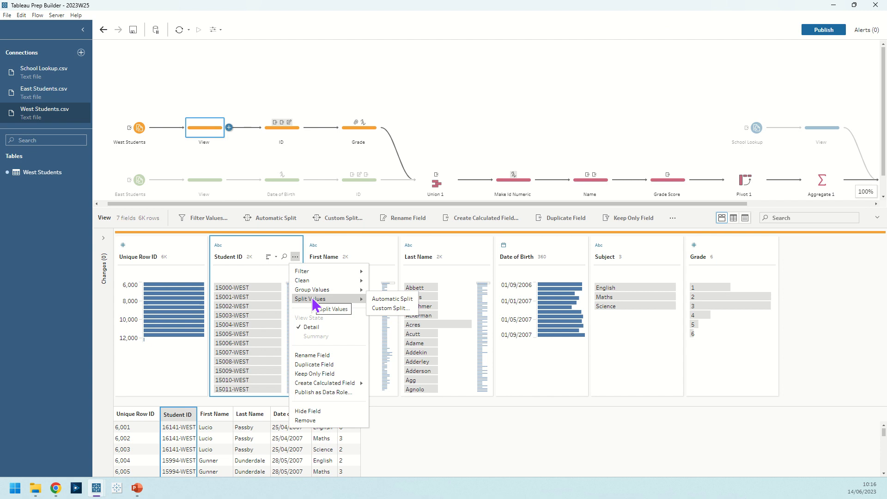
{"action": "left_click", "coordinate": [387, 305]}
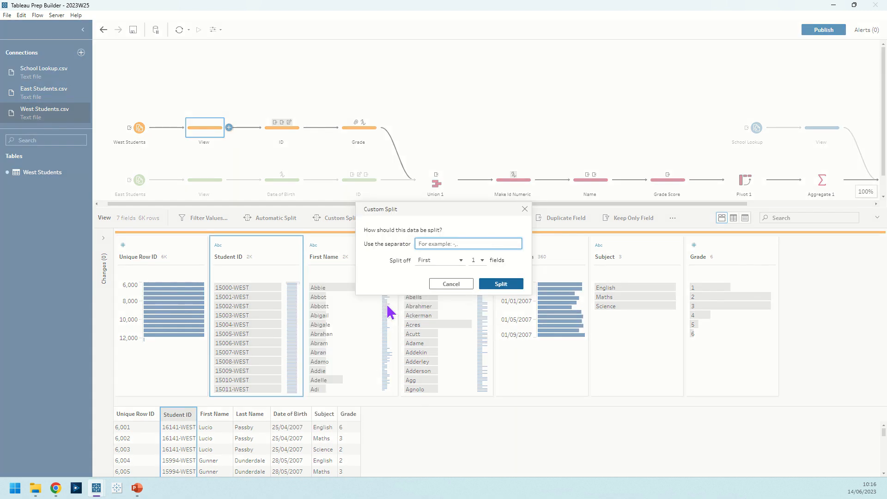
{"action": "type", "text": "-"}
{"action": "left_click", "coordinate": [424, 260]}
{"action": "left_click", "coordinate": [432, 293]}
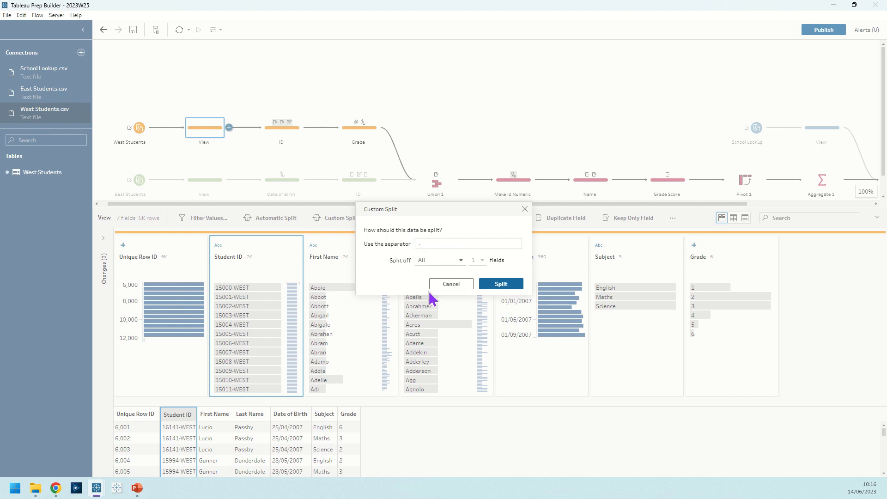
{"action": "left_click", "coordinate": [524, 209]}
- Compare the Student ID and Region fields in the West Students and East Students ID steps
{"action": "left_click", "coordinate": [279, 140]}
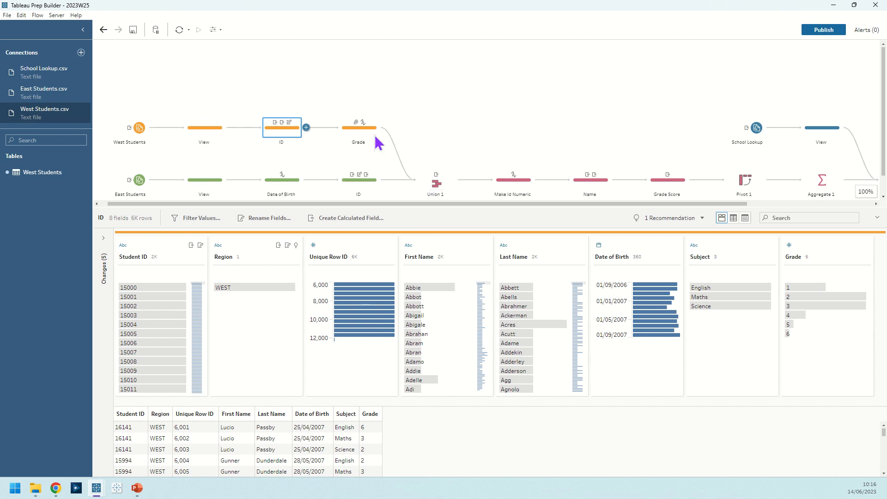
{"action": "left_click", "coordinate": [363, 187]}
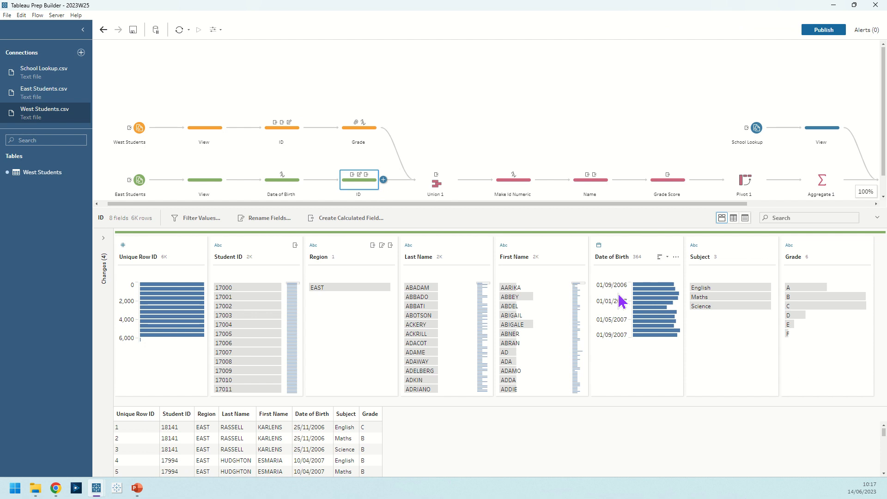
{"action": "left_click", "coordinate": [298, 135]}
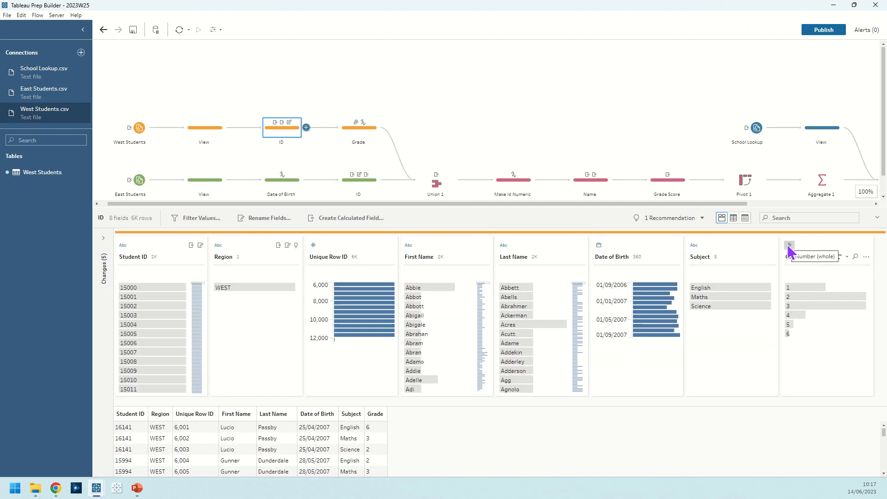
- Check the data type options and value editing for Grade in the West Students ID step, and inspect the Grade step
{"action": "left_click", "coordinate": [789, 245]}
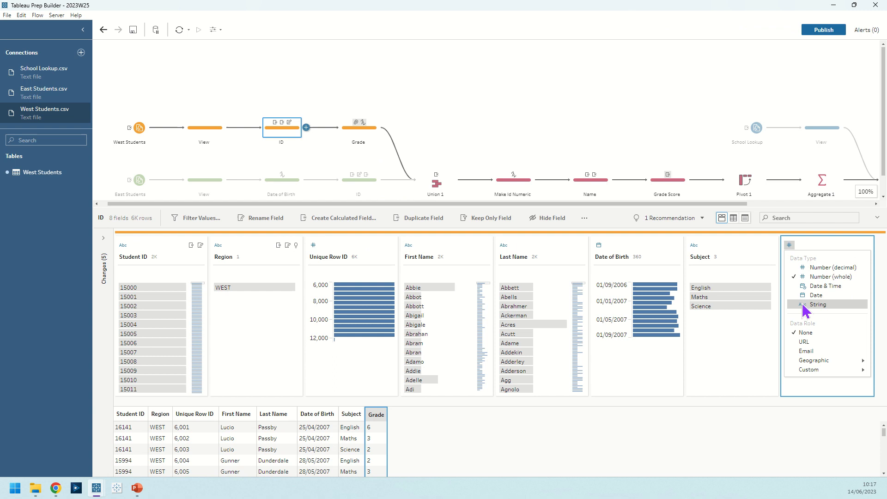
{"action": "left_click", "coordinate": [809, 248]}
{"action": "double_click", "coordinate": [809, 288]}
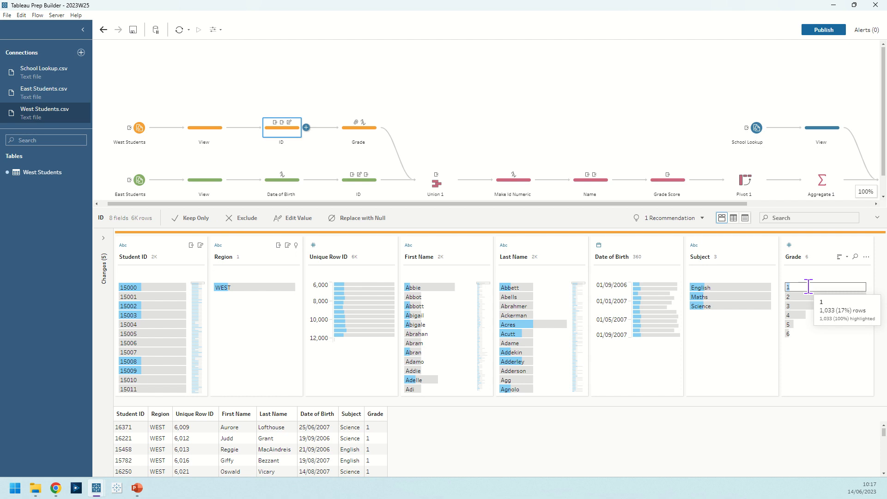
{"action": "key", "text": "Escape"}
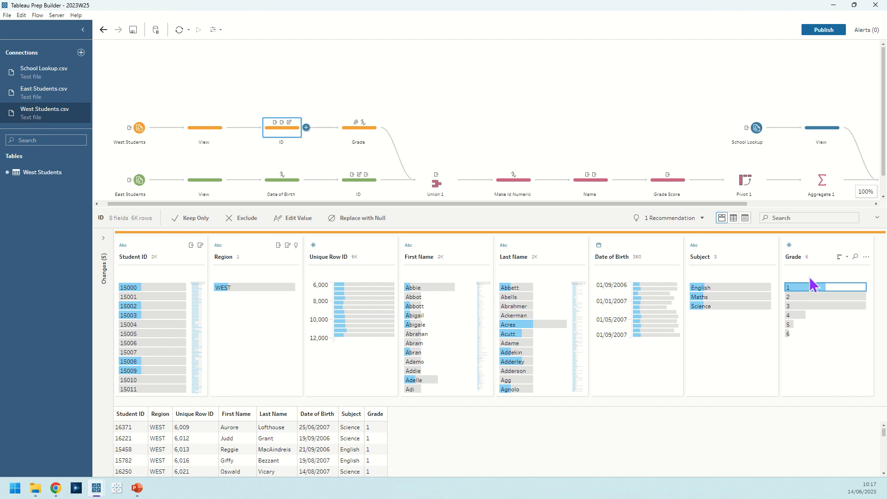
{"action": "left_click", "coordinate": [371, 135]}
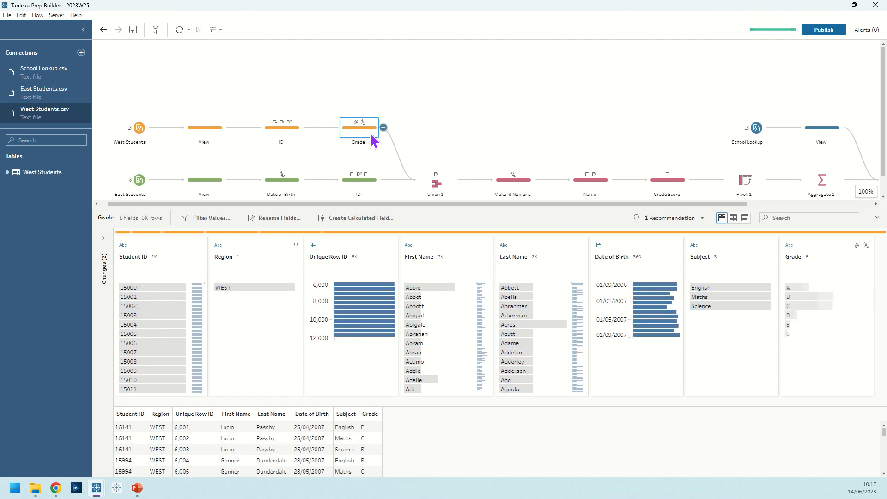
- Inspect the Union 1 step with its list of changes, and the Make Id Numeric step
{"action": "left_click", "coordinate": [433, 189]}
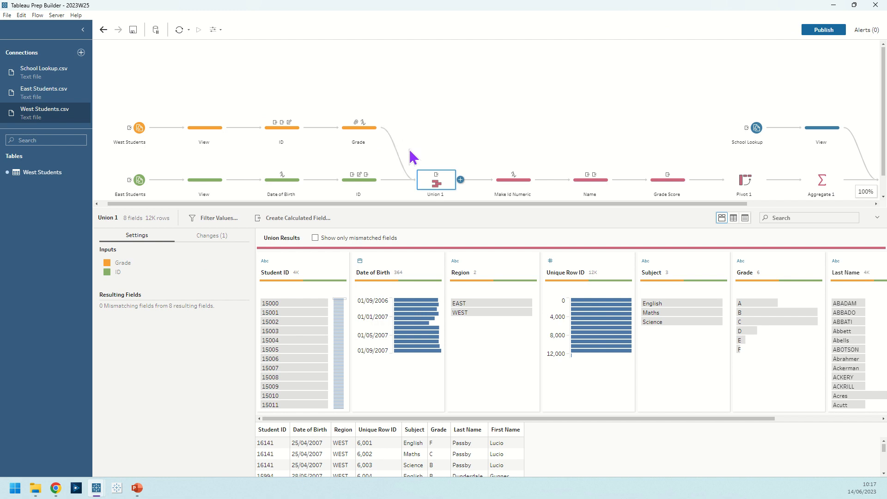
{"action": "left_click", "coordinate": [239, 241]}
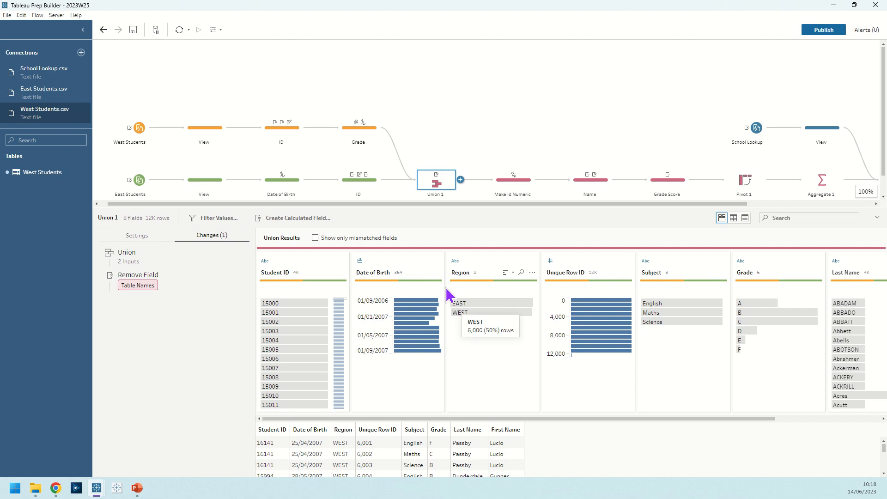
{"action": "left_click", "coordinate": [498, 187]}
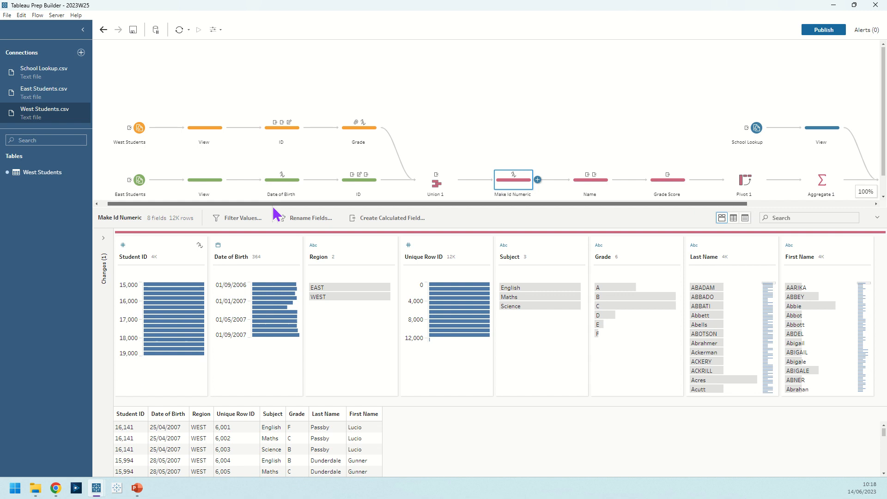
- Inspect the Name step and expand its list of changes
{"action": "left_click_drag", "start_coordinate": [273, 209], "coordinate": [377, 209]}
{"action": "left_click_drag", "start_coordinate": [392, 207], "coordinate": [412, 204]}
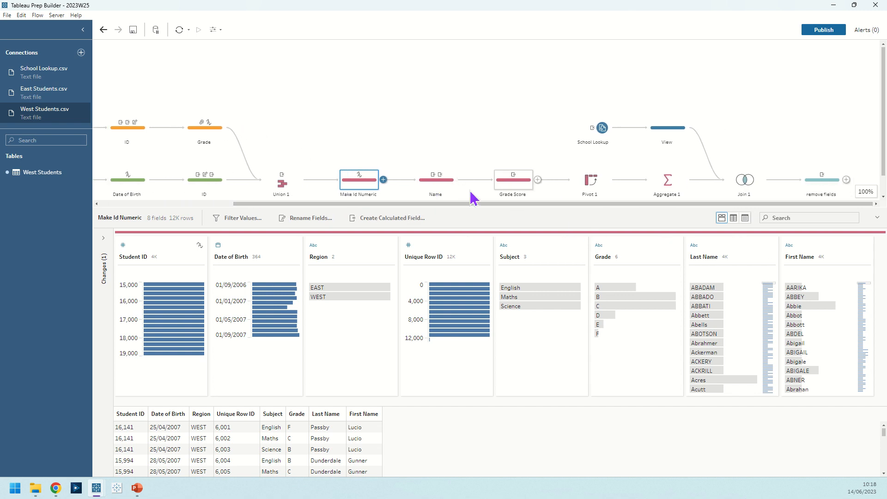
{"action": "left_click", "coordinate": [433, 194]}
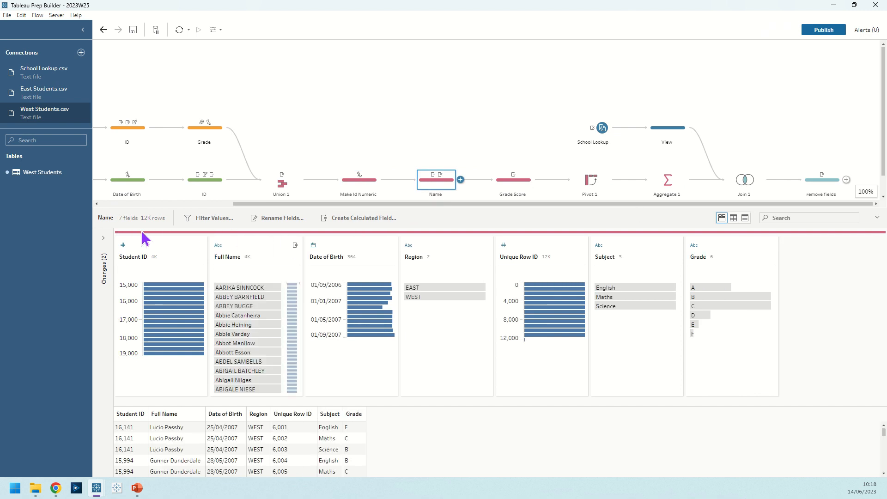
{"action": "left_click", "coordinate": [103, 238]}
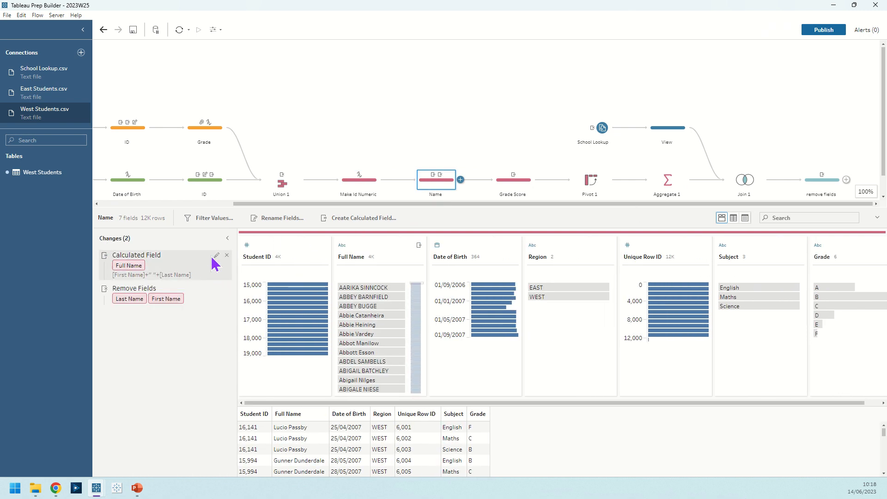
- View the Full Name calculation in the Name step, close it without saving, and check the Remove Fields change
{"action": "left_click", "coordinate": [215, 260]}
{"action": "left_click", "coordinate": [216, 255]}
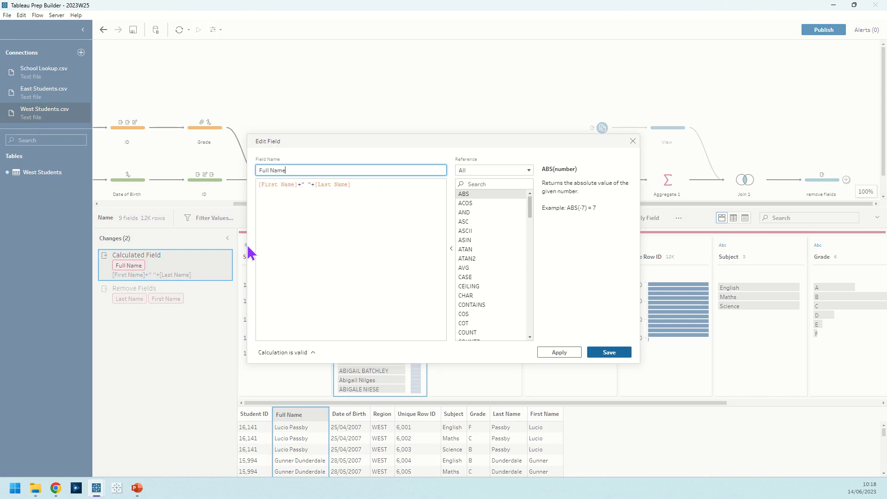
{"action": "left_click", "coordinate": [301, 185]}
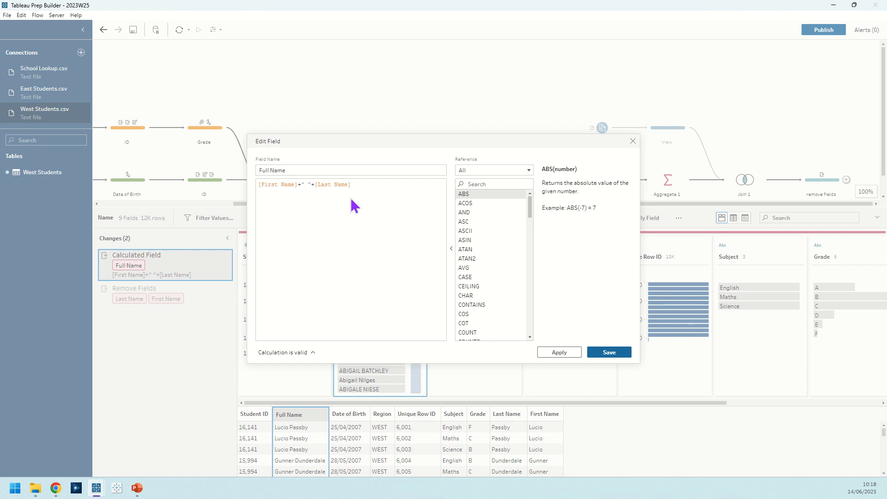
{"action": "left_click", "coordinate": [633, 142]}
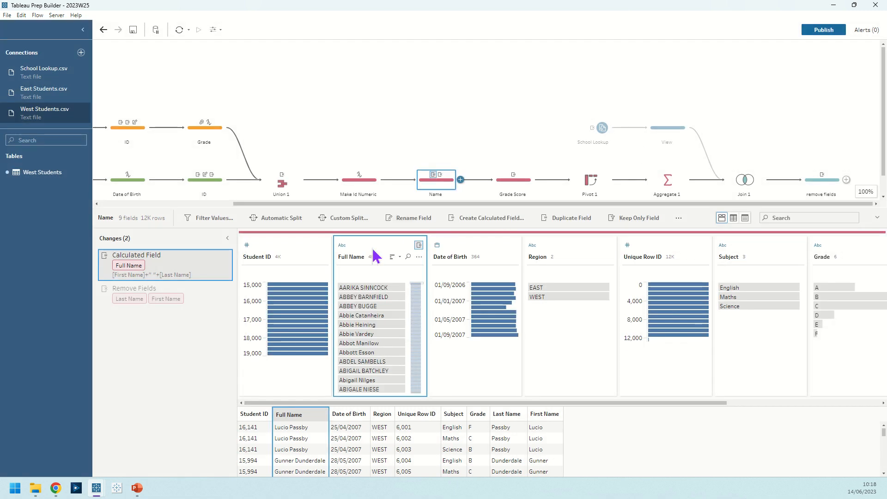
{"action": "left_click", "coordinate": [132, 303]}
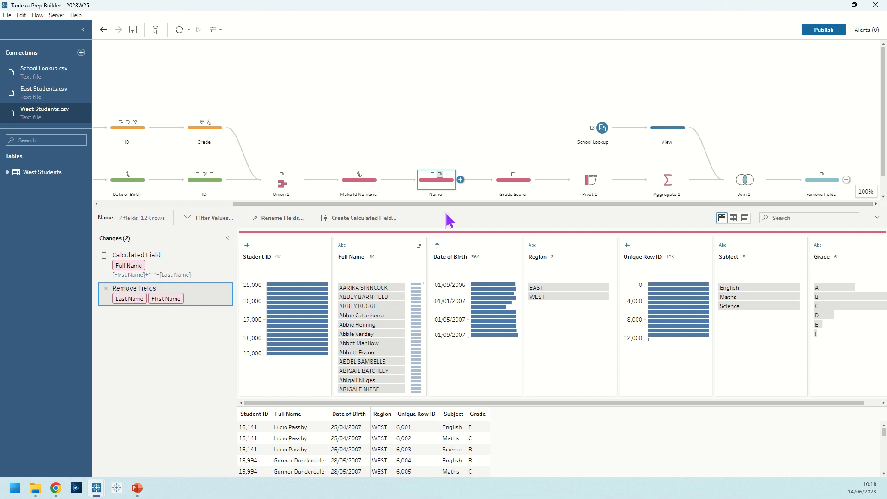
- Review the Grade Score step's CASE calculation that converts grades A to F into points, and save it unchanged
{"action": "left_click", "coordinate": [504, 190]}
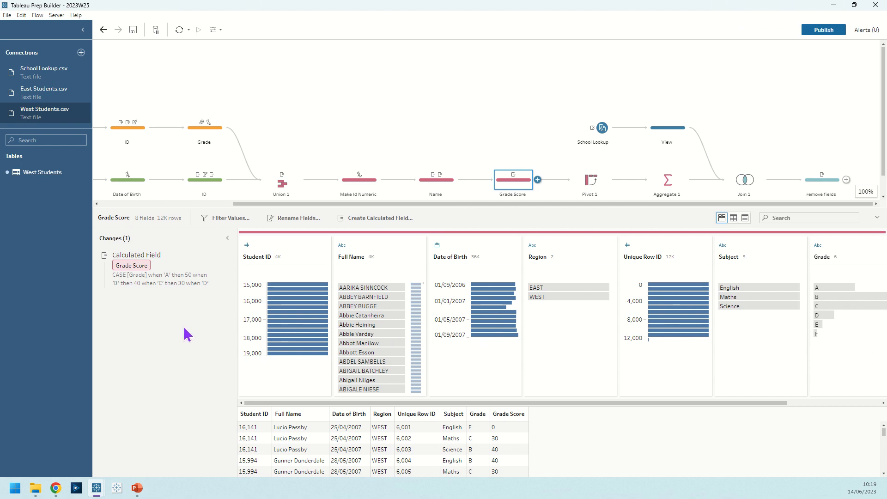
{"action": "double_click", "coordinate": [219, 264]}
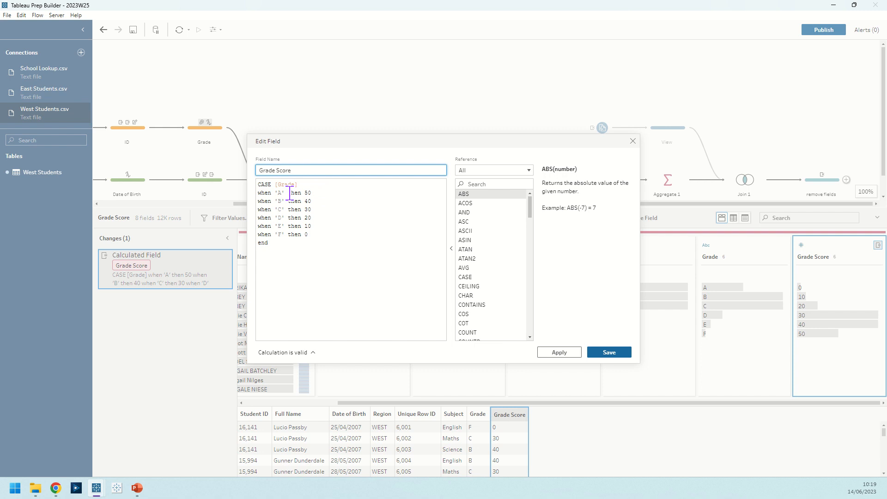
{"action": "left_click", "coordinate": [313, 191]}
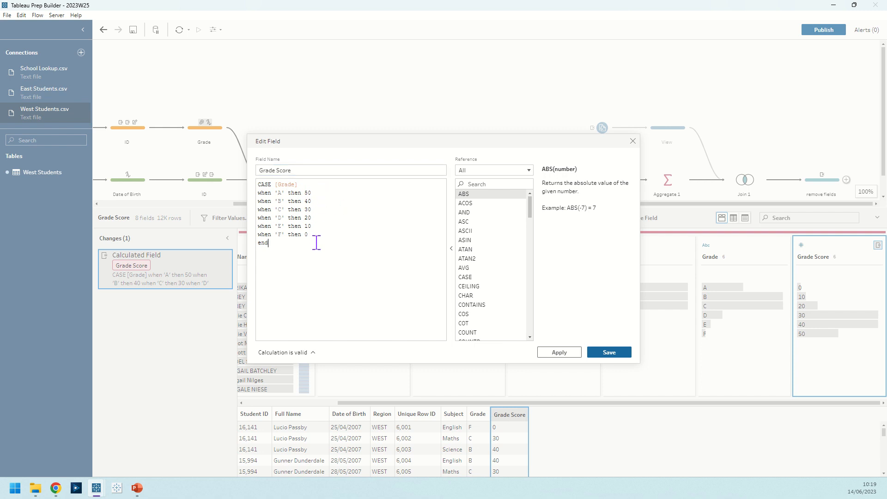
{"action": "left_click", "coordinate": [608, 352]}
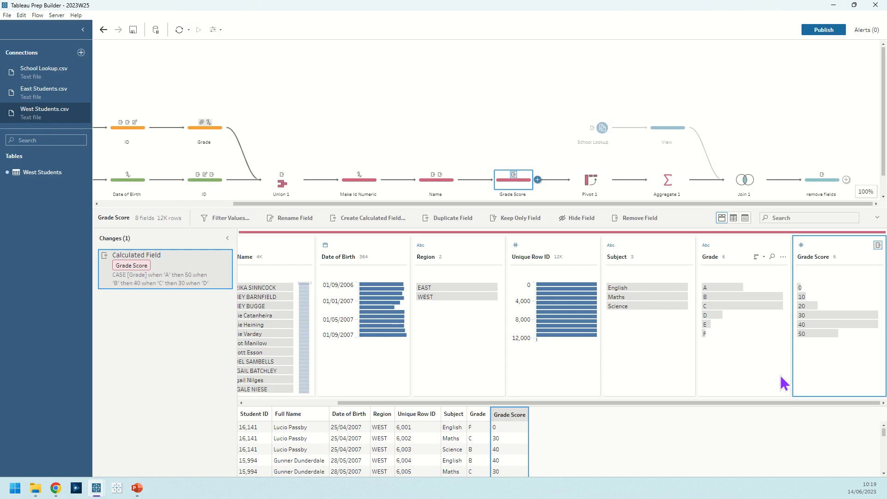
- Highlight the first student's repeated name rows and the English, Maths and Science subject values in the Grade Score data
{"action": "left_click", "coordinate": [280, 429]}
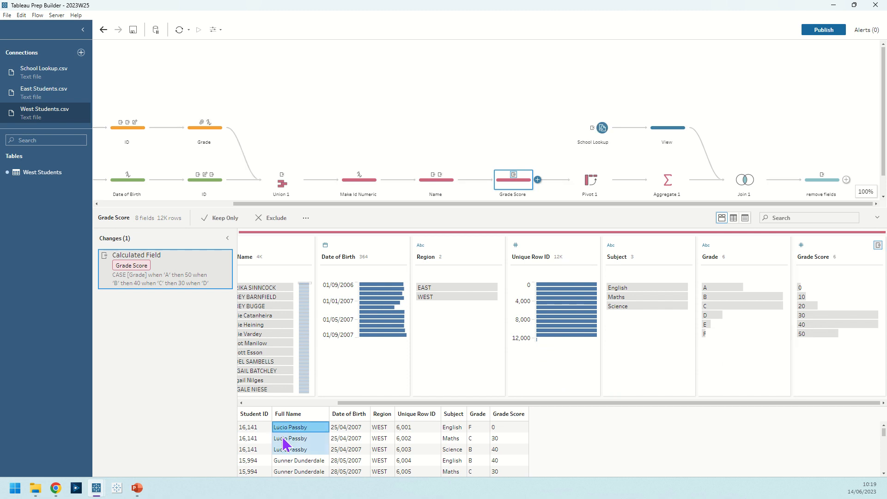
{"action": "left_click", "coordinate": [287, 450]}
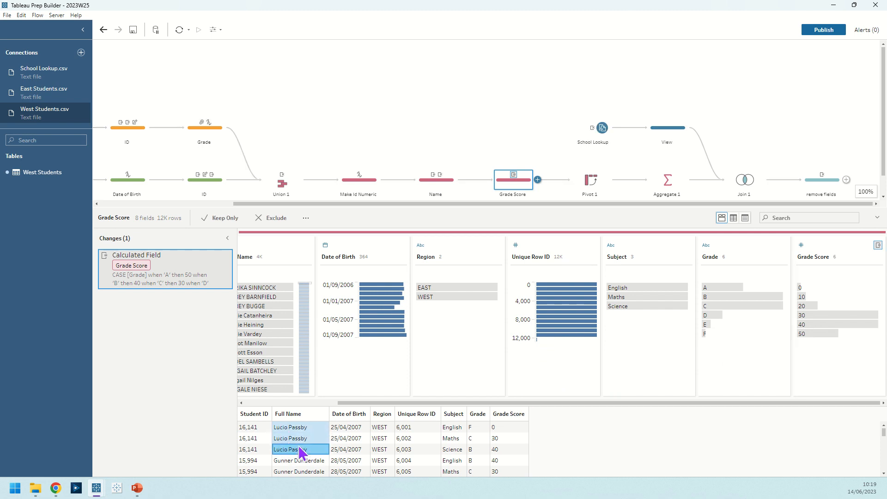
{"action": "left_click", "coordinate": [458, 428]}
{"action": "left_click", "coordinate": [458, 439]}
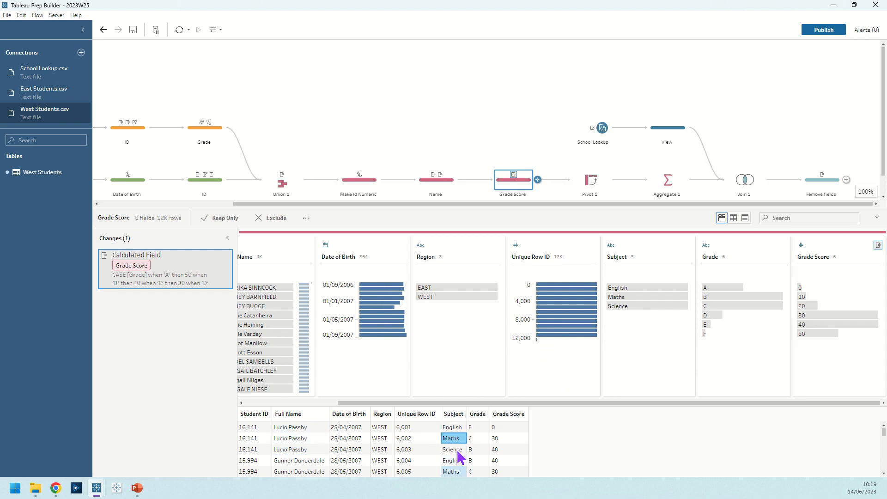
{"action": "left_click", "coordinate": [458, 452]}
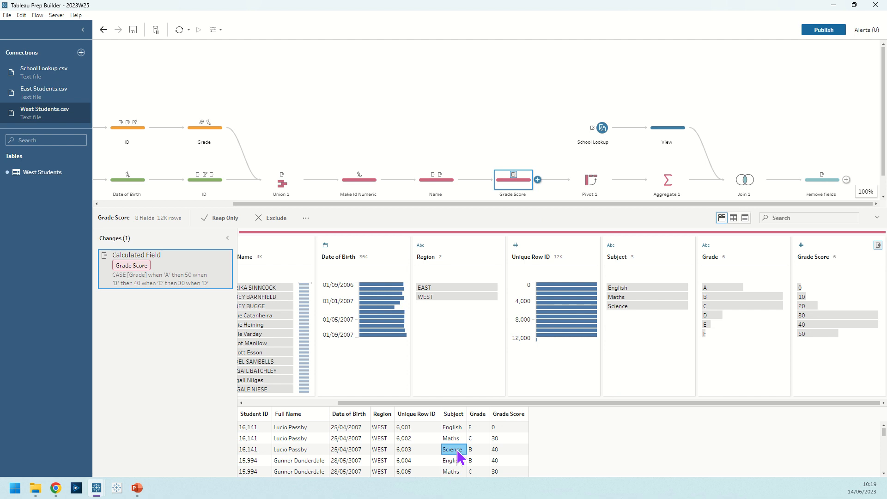
- Inspect the Pivot 1 step's rows-to-columns pivot of Subject, enlarging the results and highlighting the first listed student's rows
{"action": "left_click", "coordinate": [593, 183]}
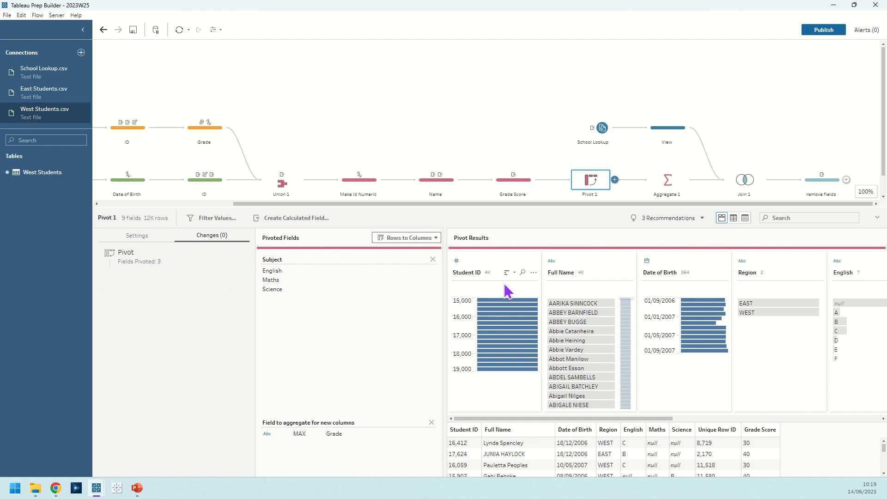
{"action": "left_click_drag", "start_coordinate": [589, 208], "coordinate": [585, 115]}
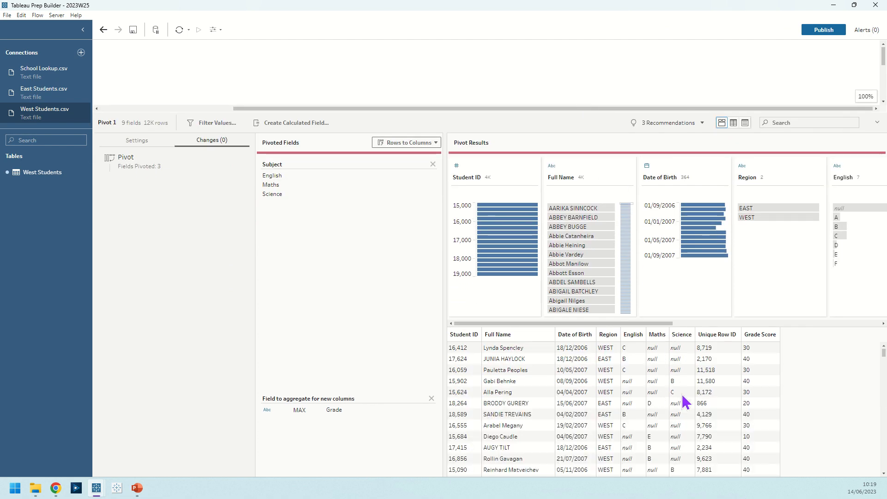
{"action": "left_click", "coordinate": [573, 208]}
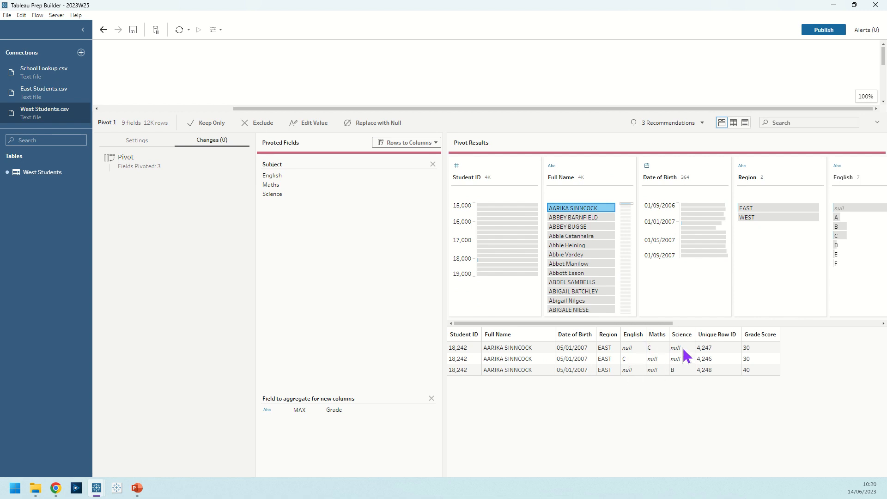
{"action": "left_click_drag", "start_coordinate": [564, 113], "coordinate": [608, 221]}
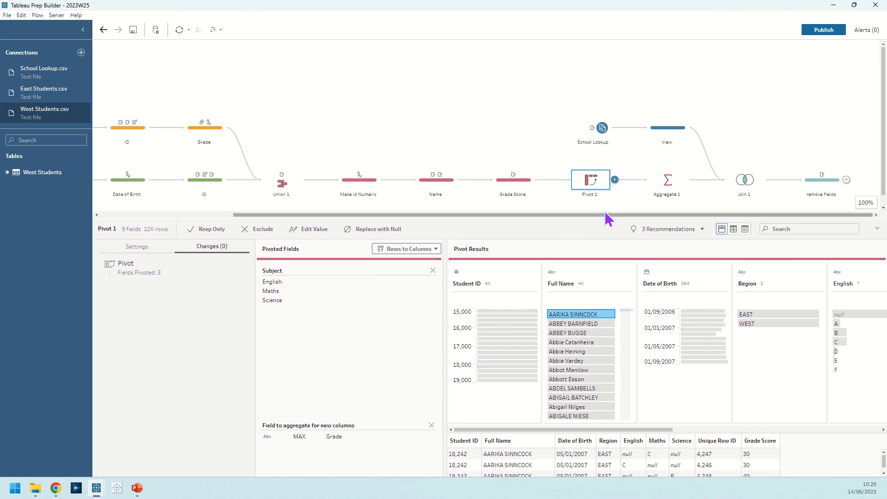
- Examine the Aggregate 1 step's settings, its grouped fields, and the MAX aggregation on the English field
{"action": "left_click", "coordinate": [666, 190]}
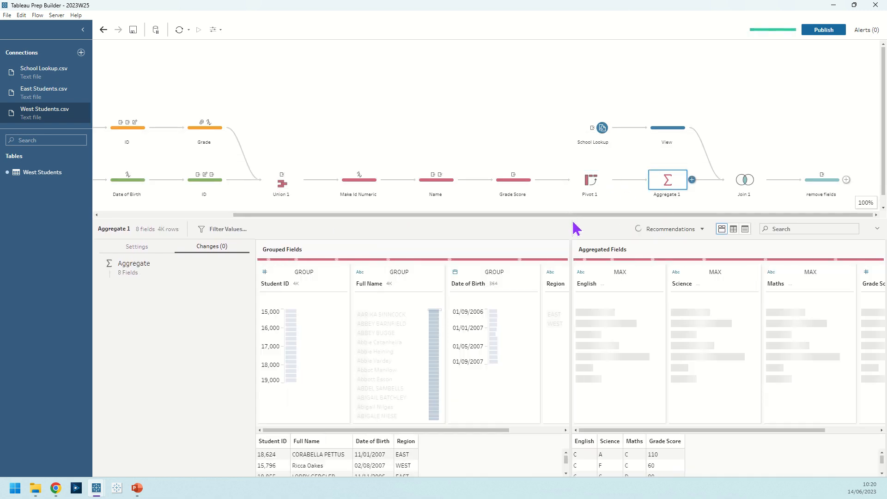
{"action": "left_click_drag", "start_coordinate": [575, 220], "coordinate": [575, 101]}
{"action": "left_click", "coordinate": [139, 128]}
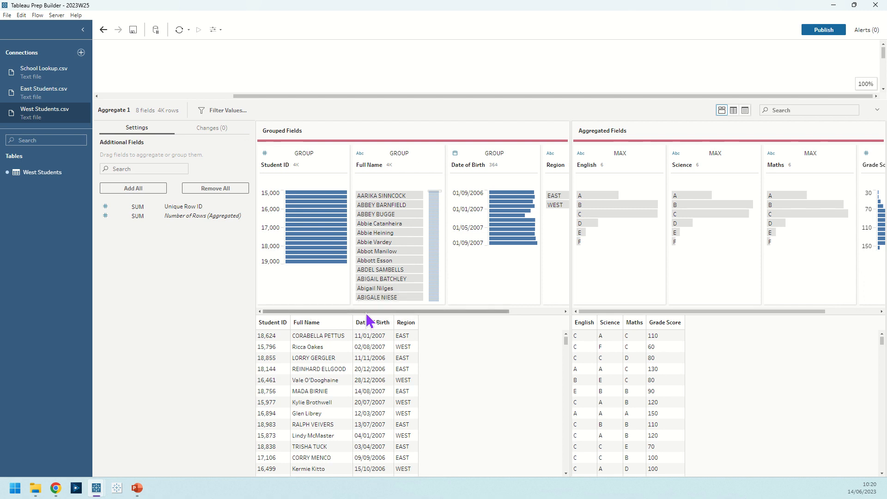
{"action": "left_click_drag", "start_coordinate": [362, 312], "coordinate": [444, 321]}
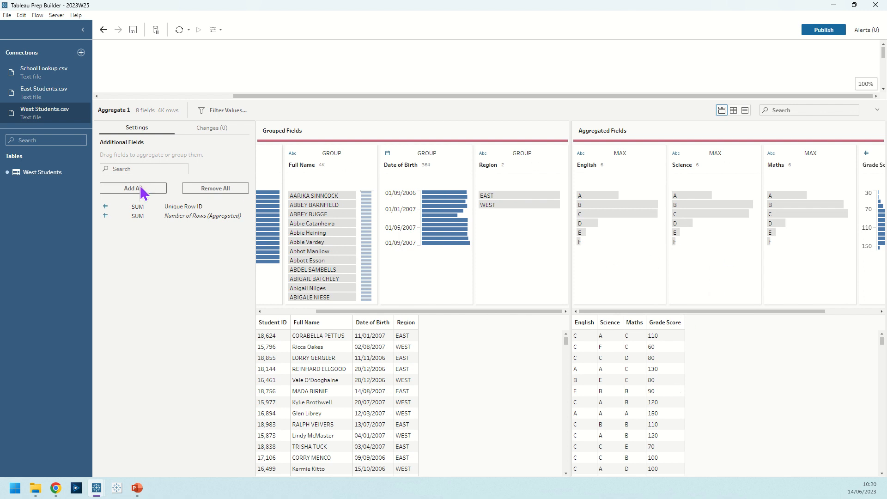
{"action": "key", "text": "ctrl"}
{"action": "key", "text": "ctrl"}
{"action": "left_click", "coordinate": [619, 154]}
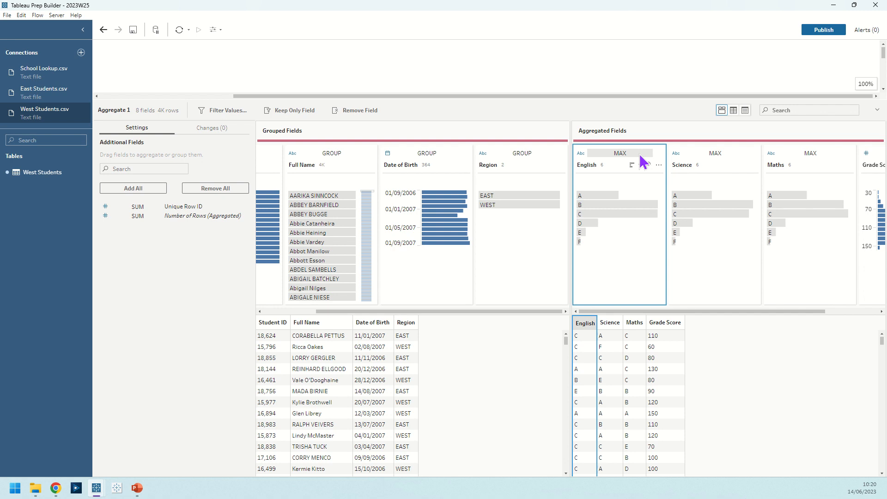
{"action": "left_click_drag", "start_coordinate": [622, 99], "coordinate": [624, 236]}
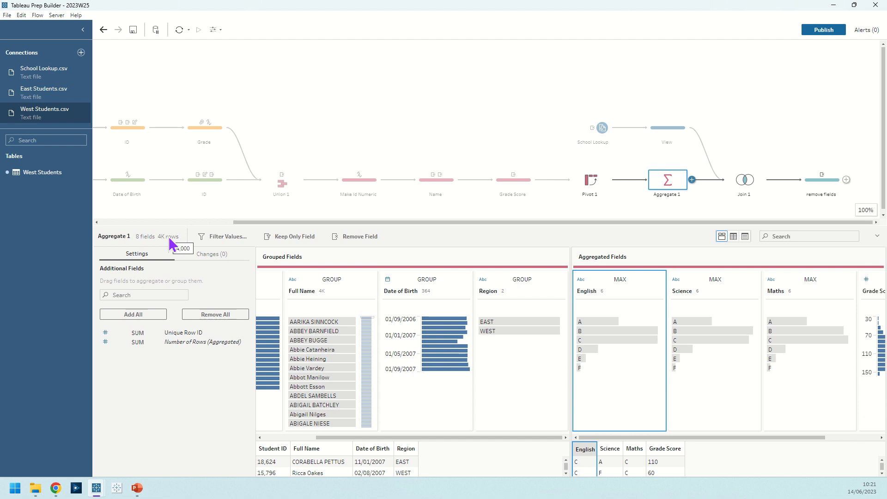
- Inspect the school lookup's View step, and check the join clause, join type and results summary of Join 1
{"action": "left_click", "coordinate": [652, 128]}
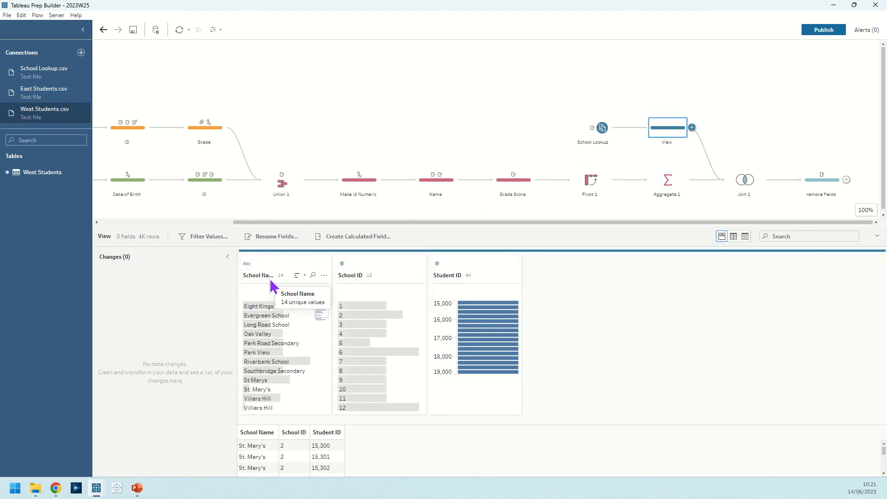
{"action": "left_click", "coordinate": [759, 189]}
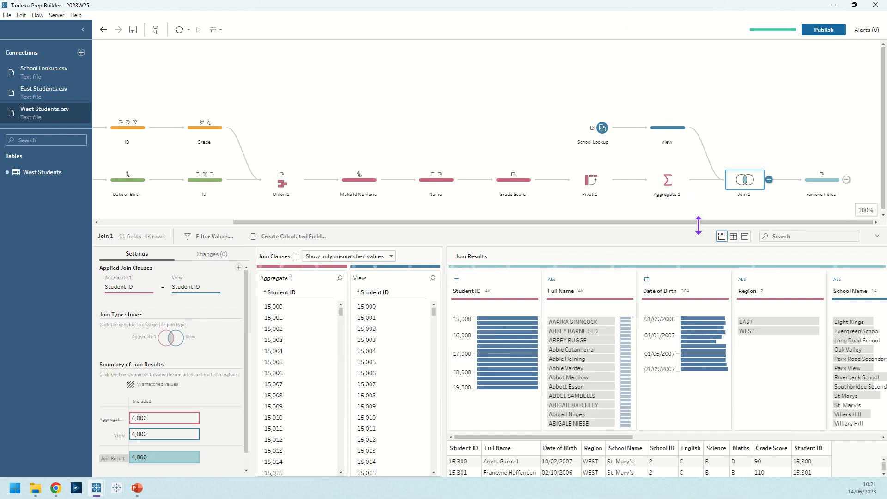
{"action": "mouse_move", "coordinate": [173, 422]}
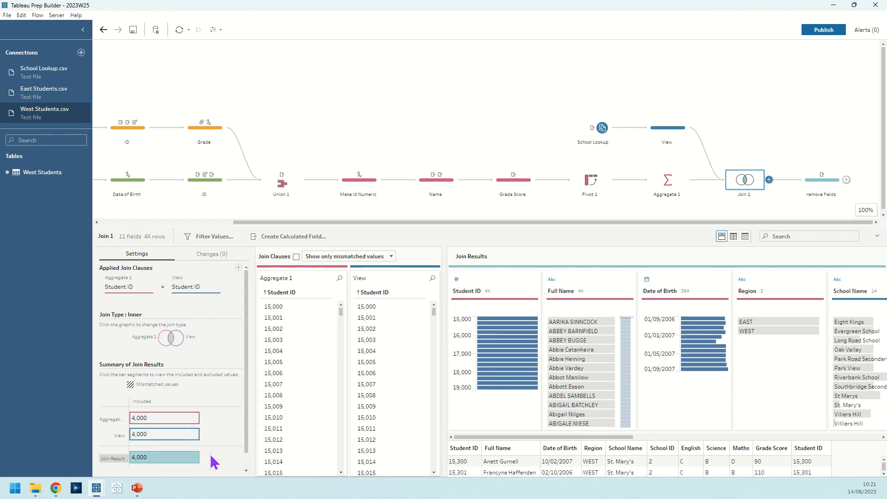
- Inspect the remove fields step's Remove Field change and enlarge the data pane to view the final output rows
{"action": "left_click", "coordinate": [813, 189]}
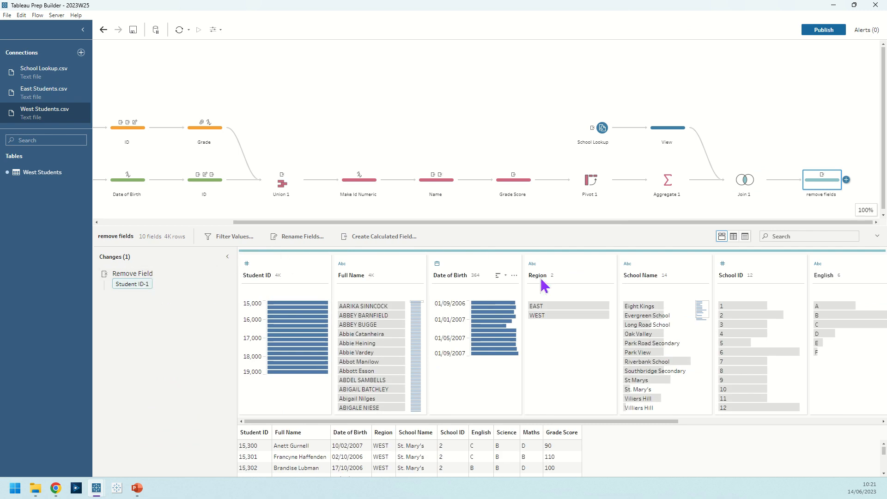
{"action": "left_click_drag", "start_coordinate": [569, 224], "coordinate": [509, 142]}
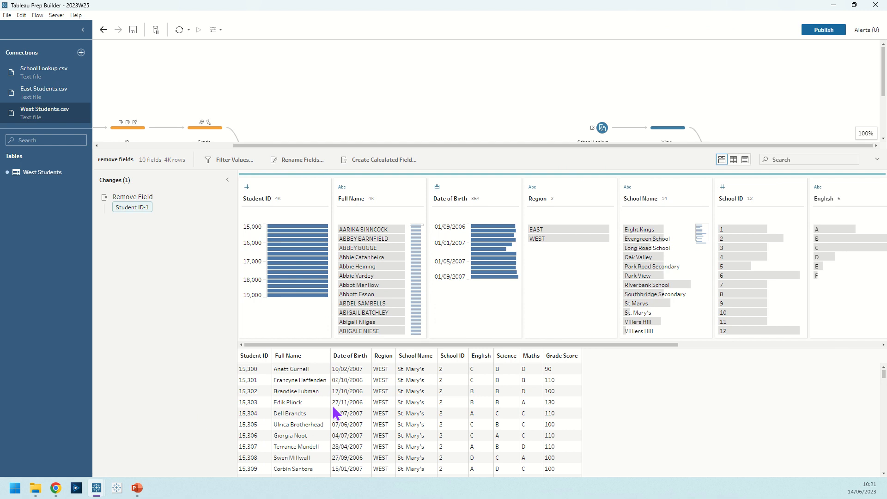